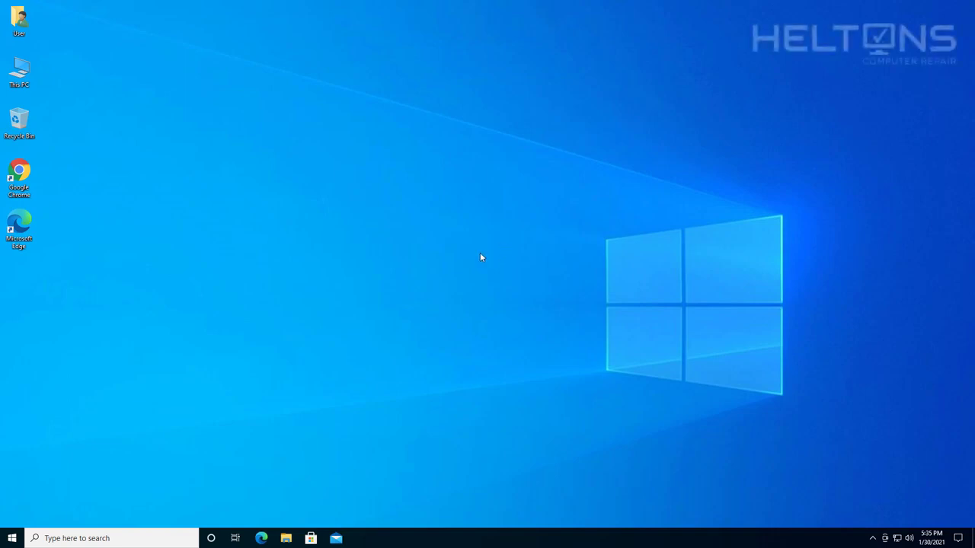
Step: Scroll the Start menu to the RealVNC folder and expand it to reach VNC Server
left_click(12, 538)
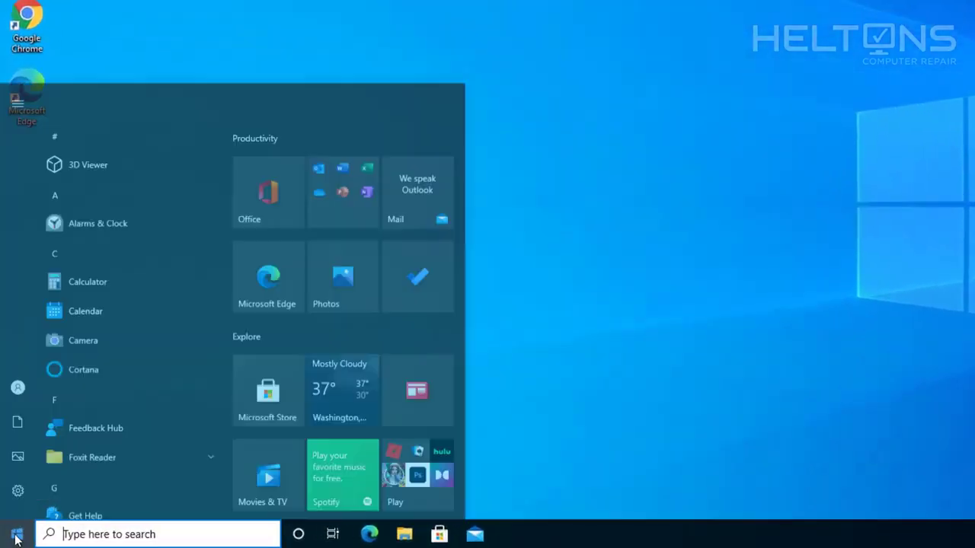
scroll(68, 432, "down", 5)
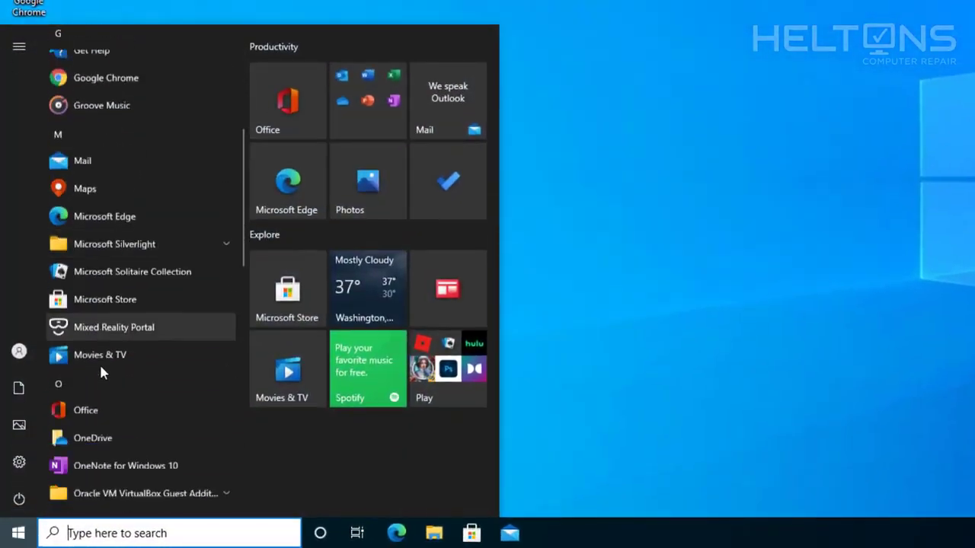
scroll(99, 362, "down", 5)
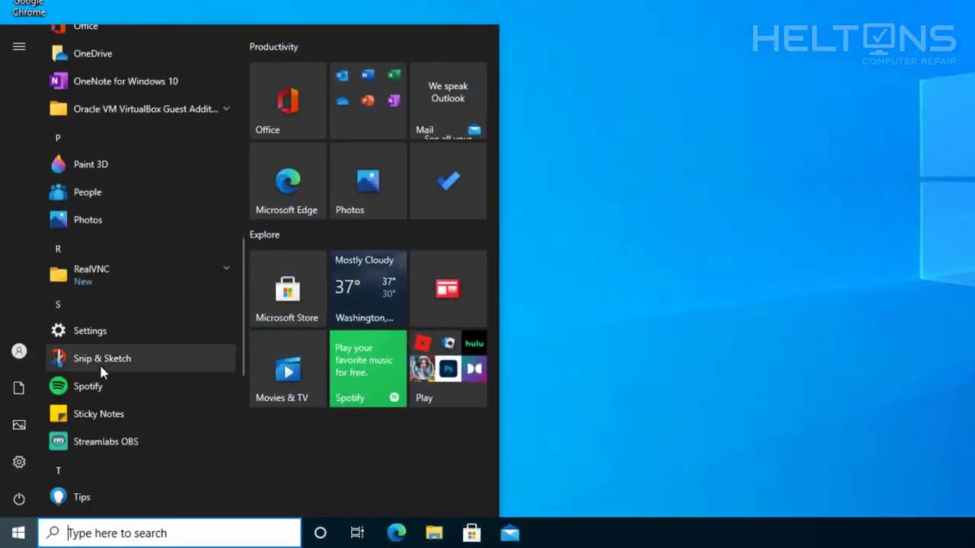
left_click(151, 276)
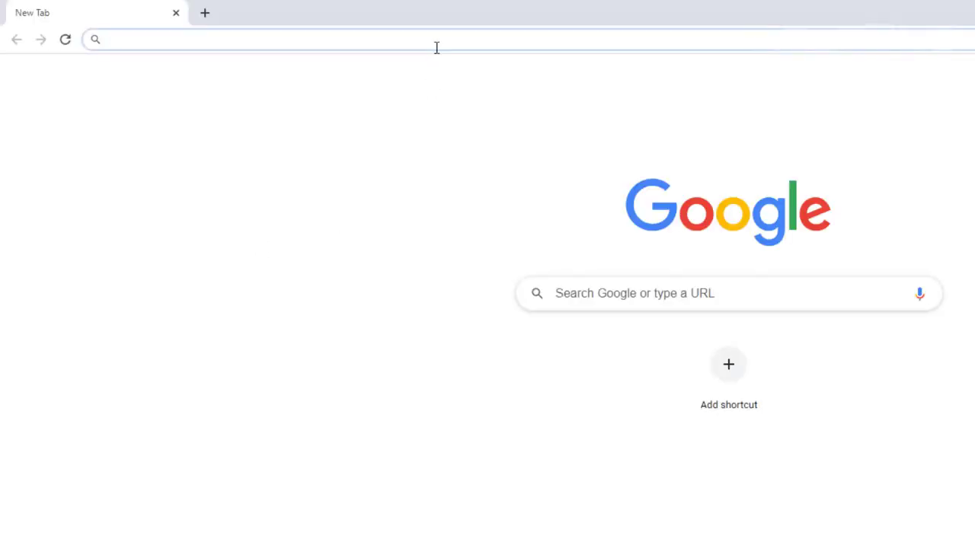
Step: Go to realvnc.com and open the VNC Connect pricing page with Professional and Enterprise tiers
type("realvnc.com/en/")
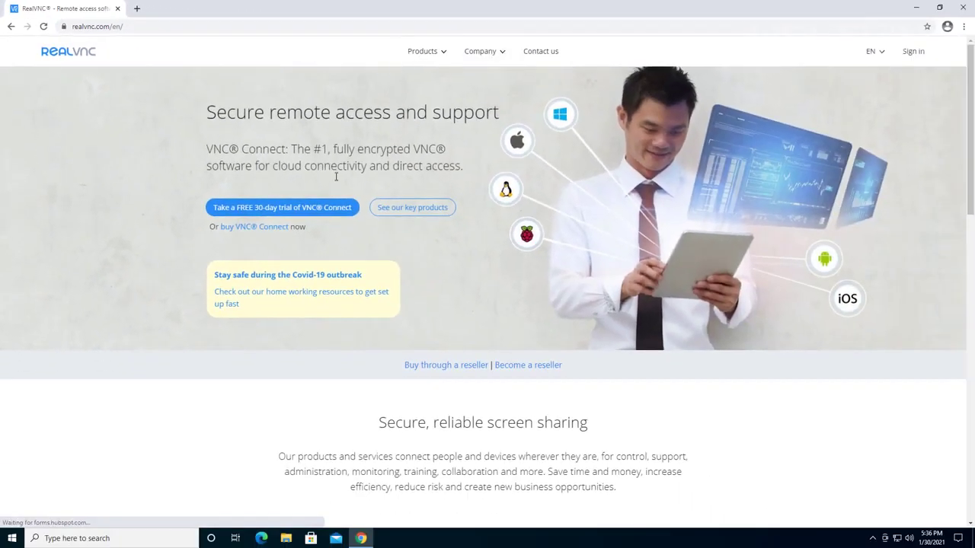
left_click(258, 227)
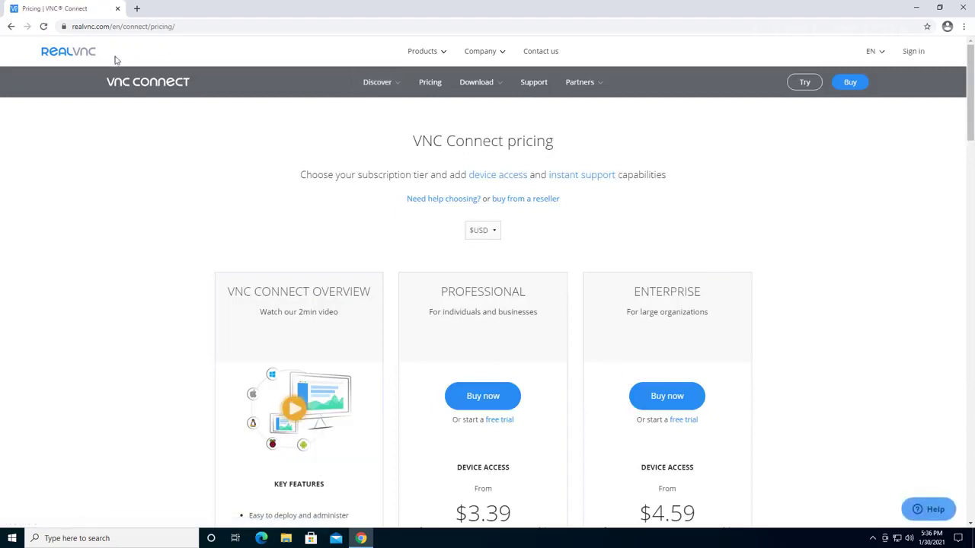
left_click(10, 26)
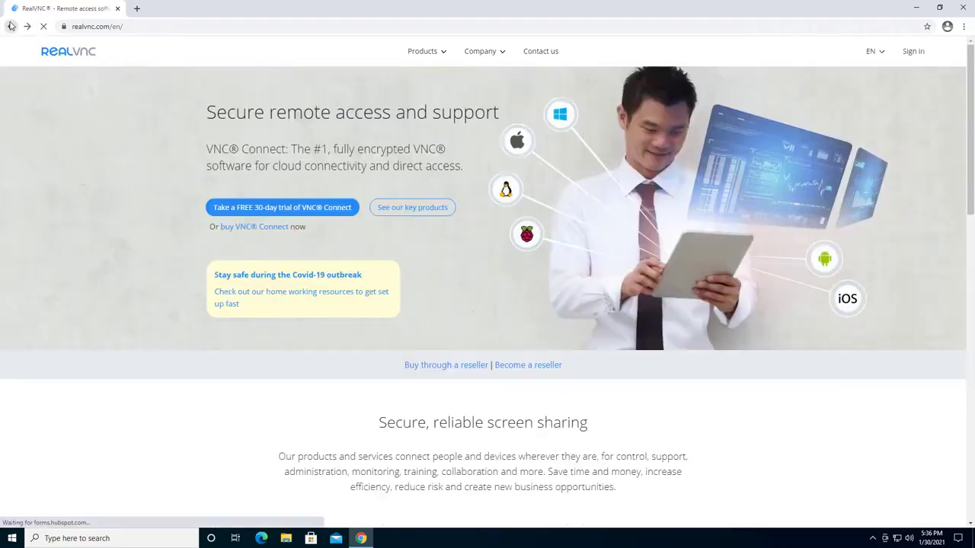
left_click(280, 228)
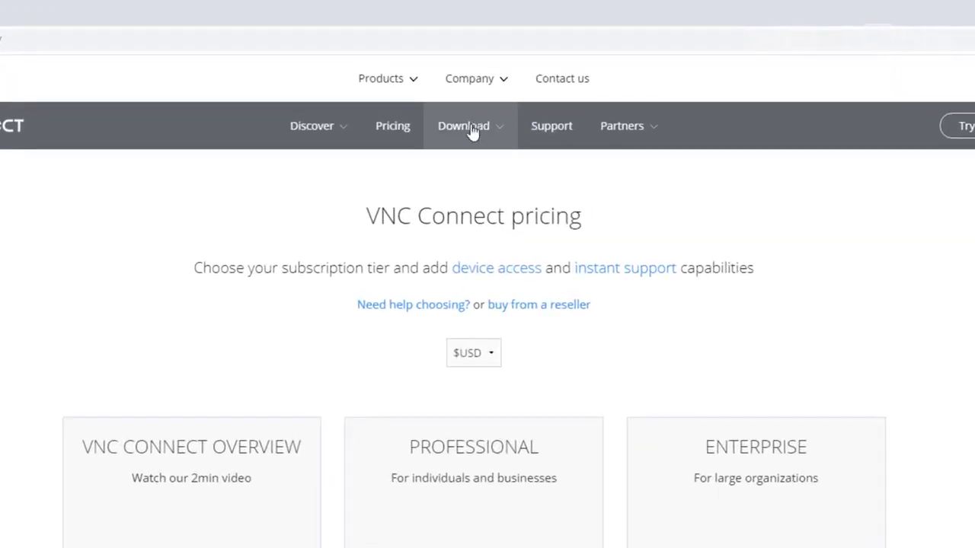
Step: Download VNC Viewer from the Download > VNC Viewer page and run the downloaded installer
left_click(471, 129)
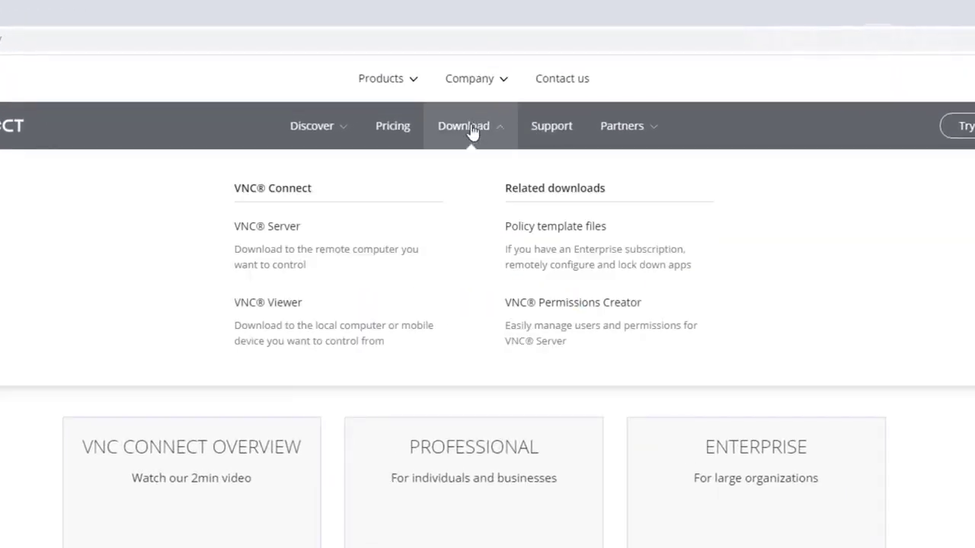
left_click(256, 313)
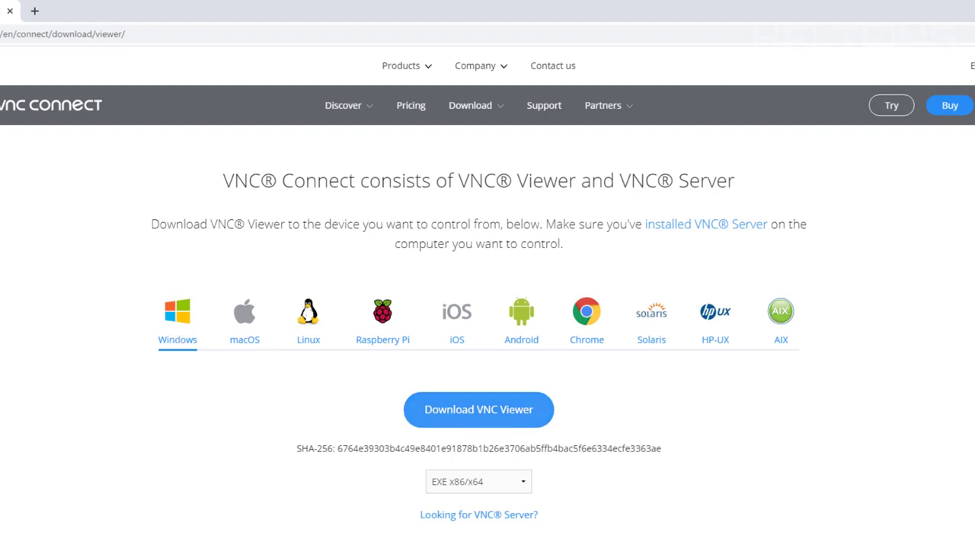
left_click(137, 487)
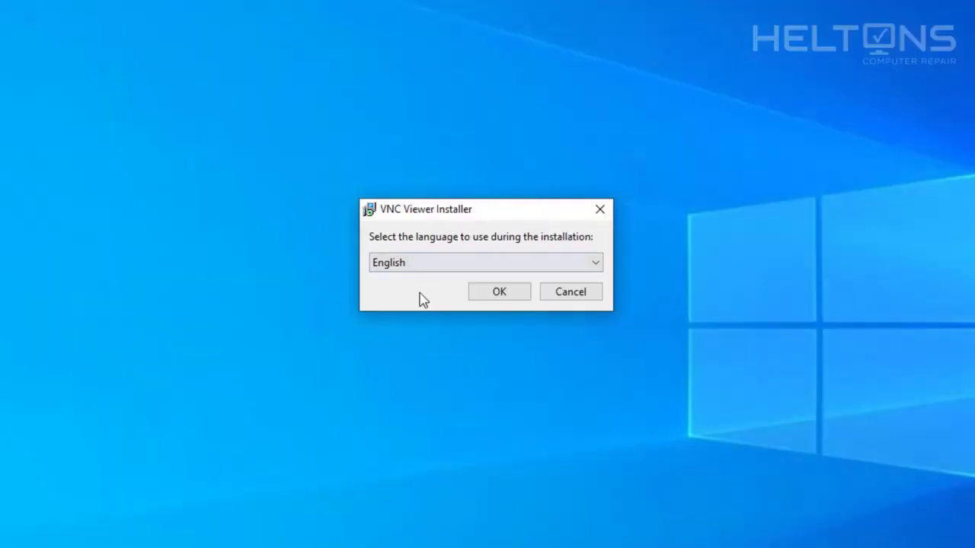
Step: Keep English as the installation language and start the setup wizard
left_click(441, 271)
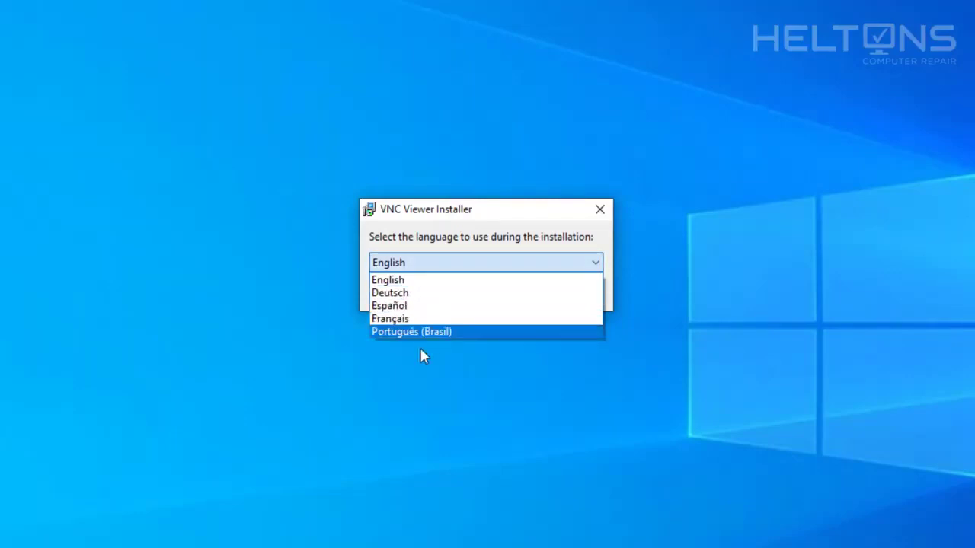
left_click(446, 255)
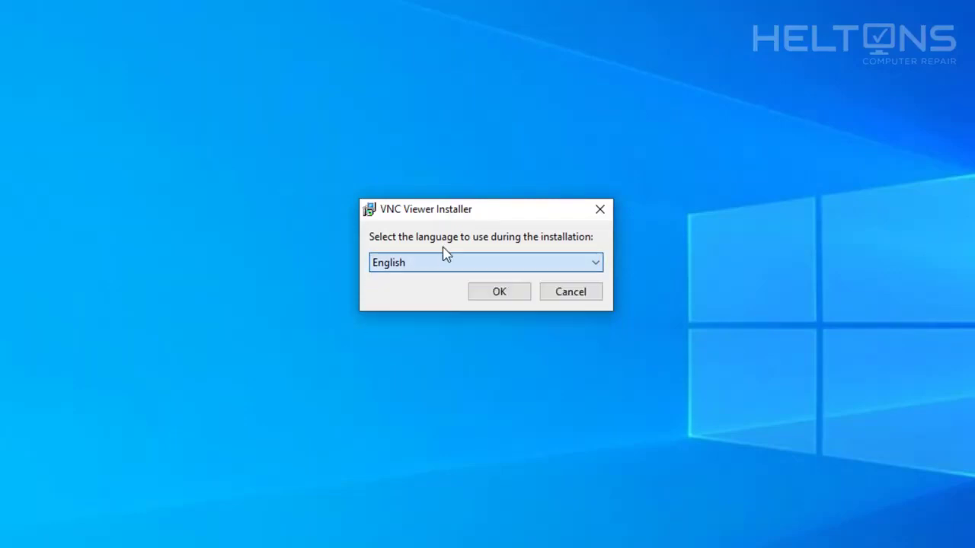
left_click(503, 291)
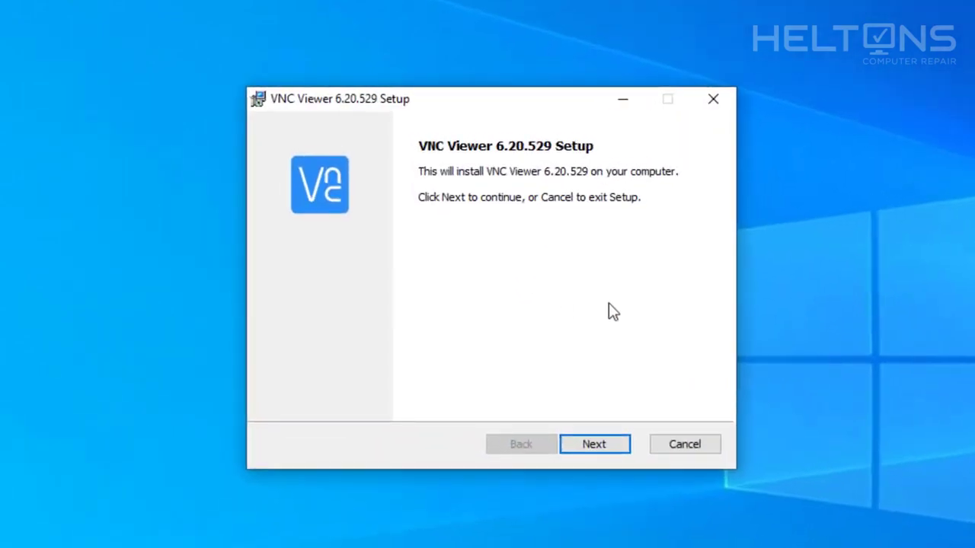
Step: Accept the licence agreement terms and continue to the Custom Setup page
left_click(622, 450)
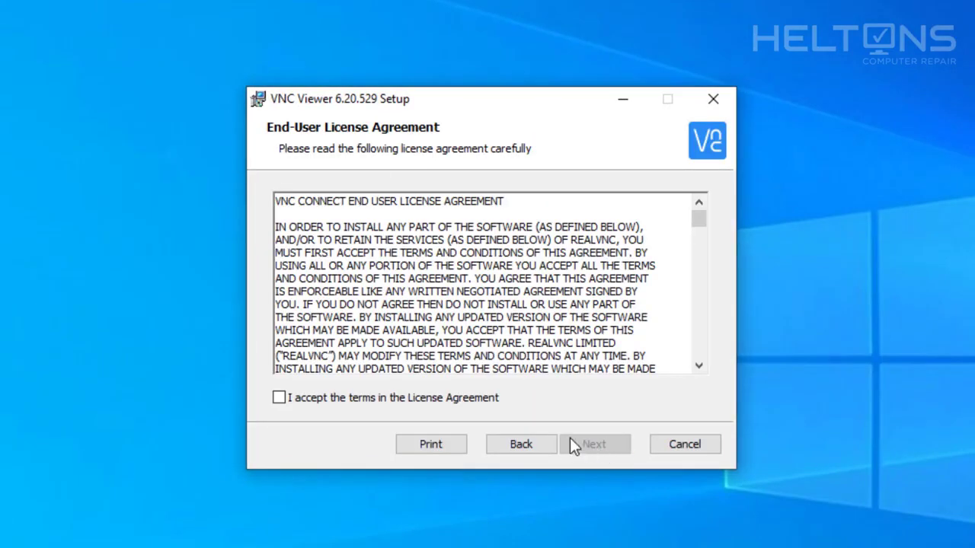
scroll(512, 299, "down", 3)
scroll(512, 299, "down", 5)
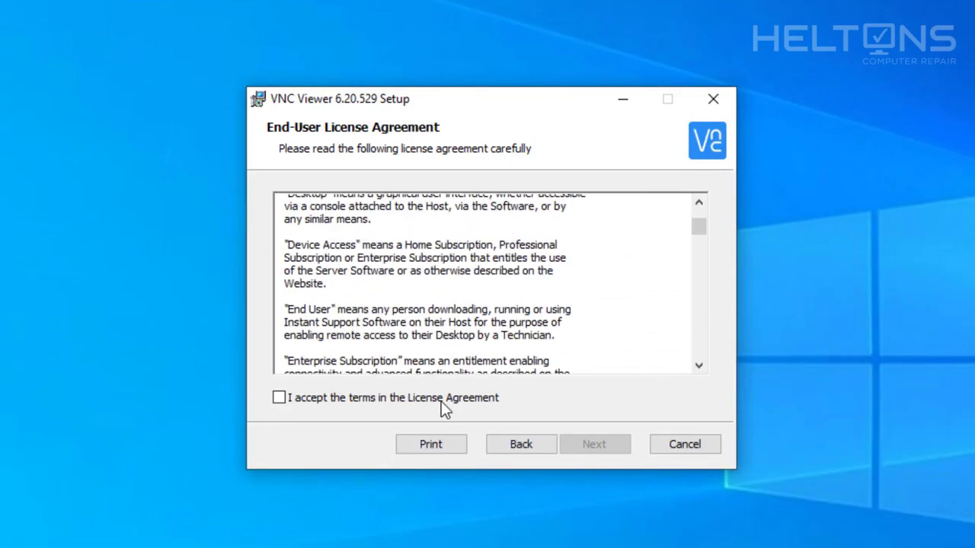
left_click(430, 397)
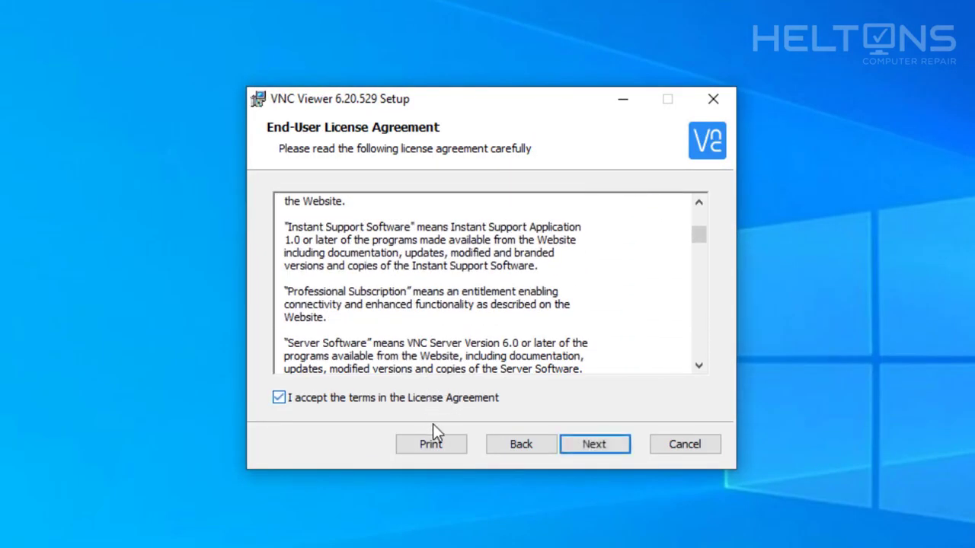
left_click(589, 451)
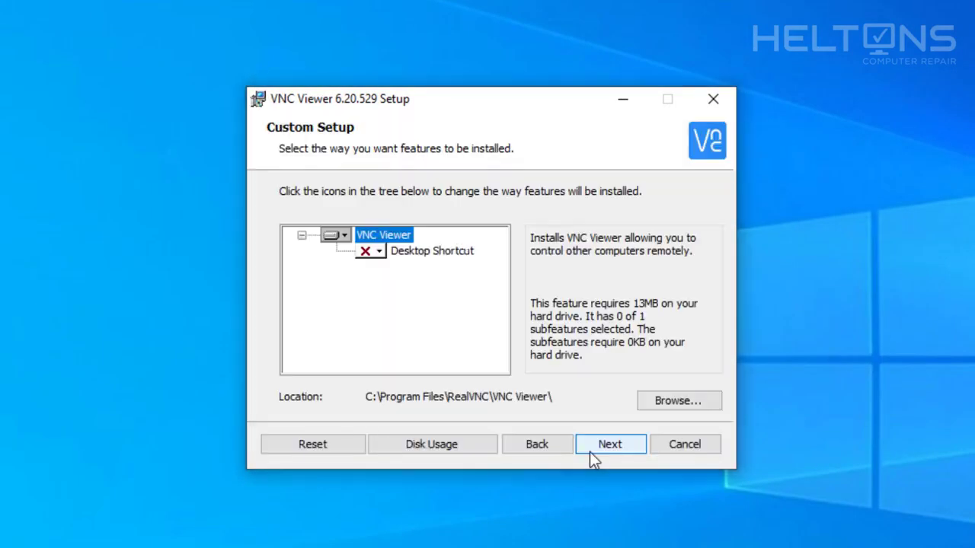
Step: Set Desktop Shortcut to 'Entire feature will be installed', install VNC Viewer 6.20.529, and finish
left_click(372, 257)
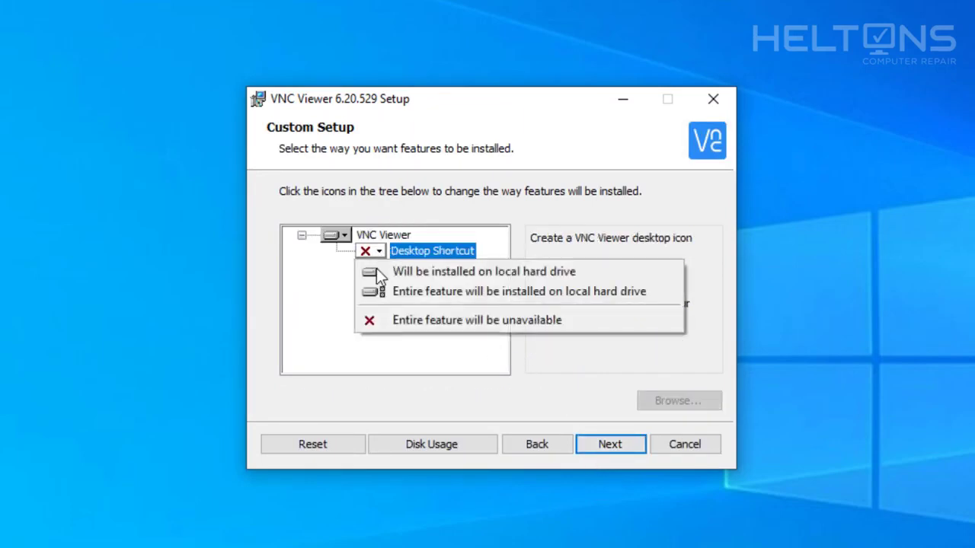
left_click(448, 298)
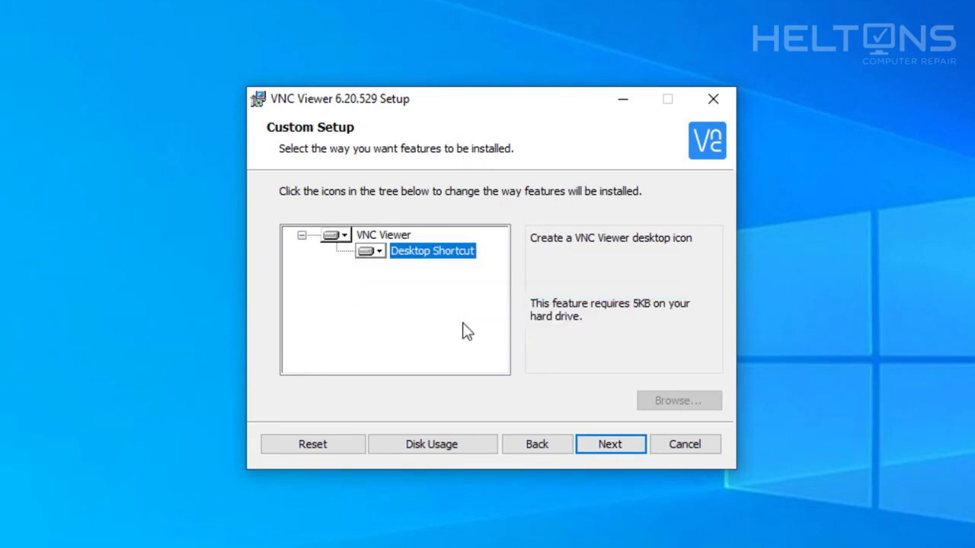
left_click(622, 452)
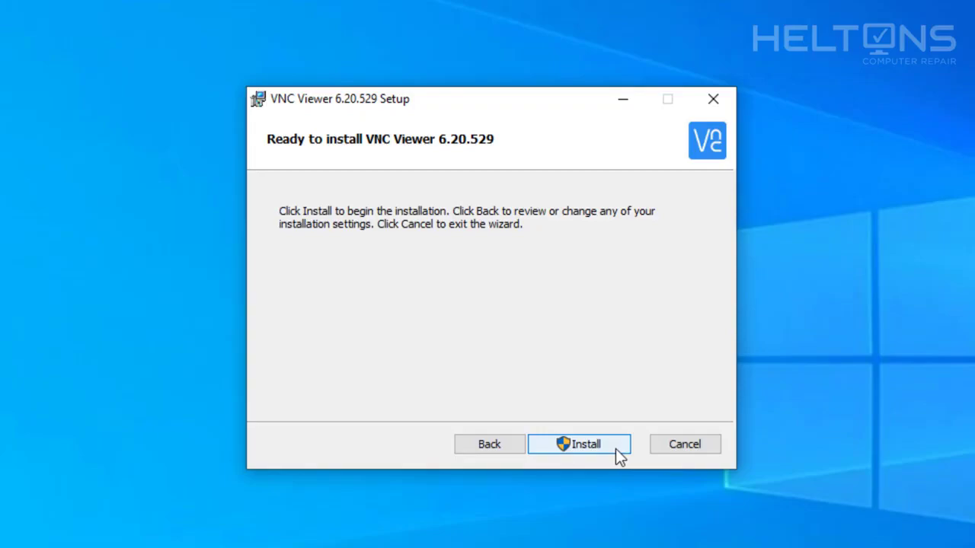
left_click(615, 446)
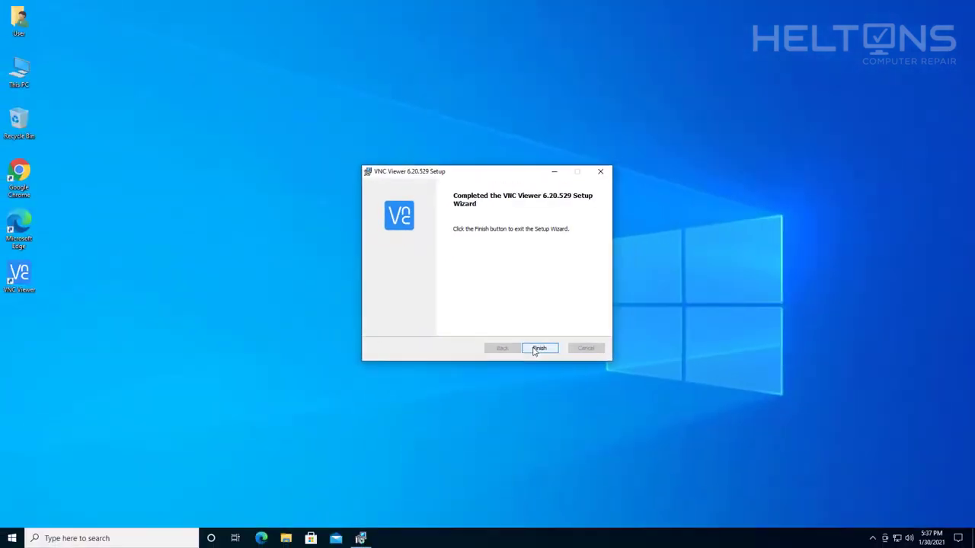
left_click(593, 444)
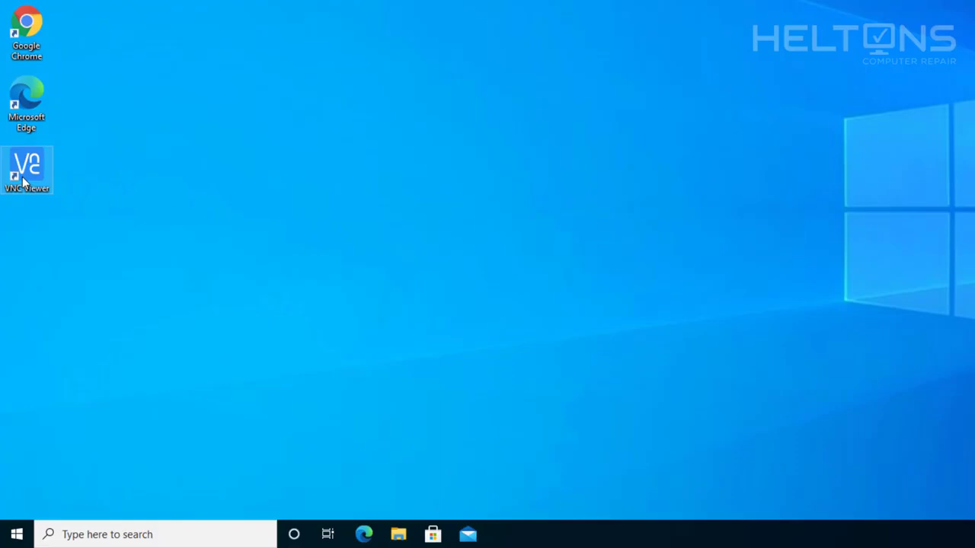
Step: Launch VNC Viewer from its desktop icon and bring up the 'Sign in...' account form
double_click(25, 182)
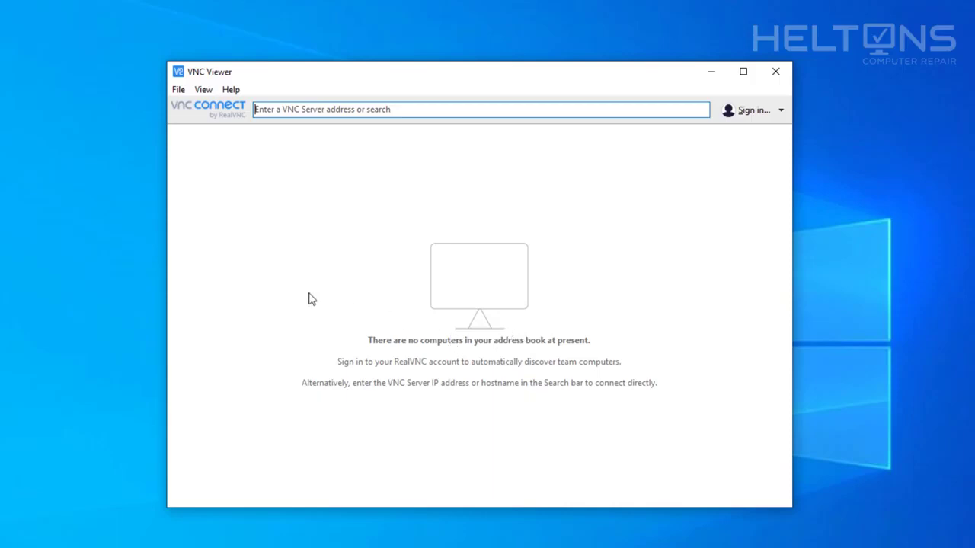
left_click(280, 107)
left_click(751, 118)
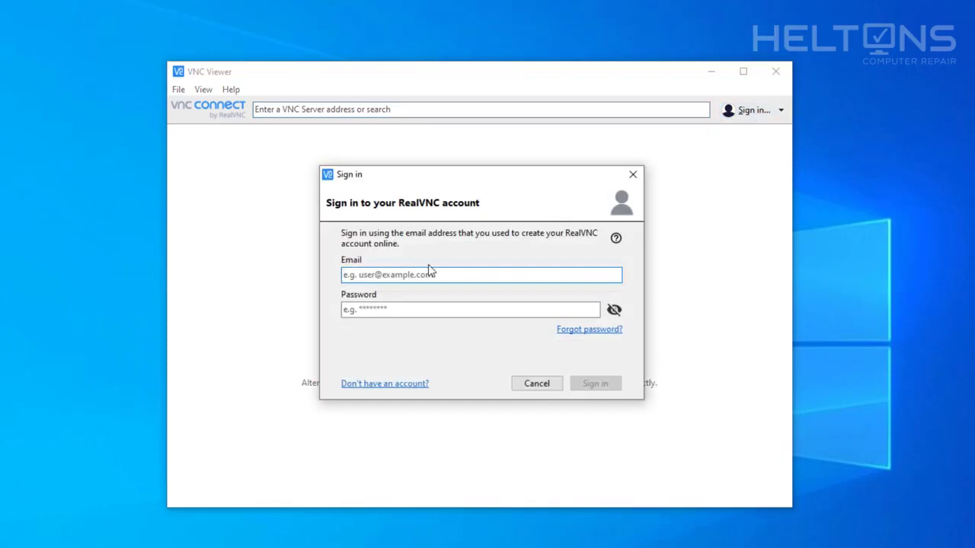
Step: Enter the RealVNC account e-mail address in the Email field
left_click(423, 272)
type("r")
key("BackSpace")
key("ctrl+v")
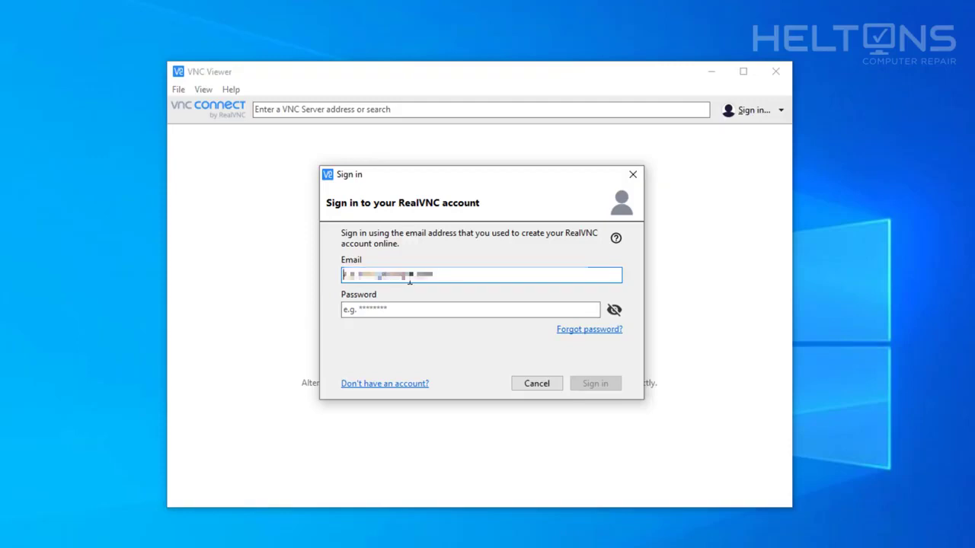
key("ctrl+a")
key("BackSpace")
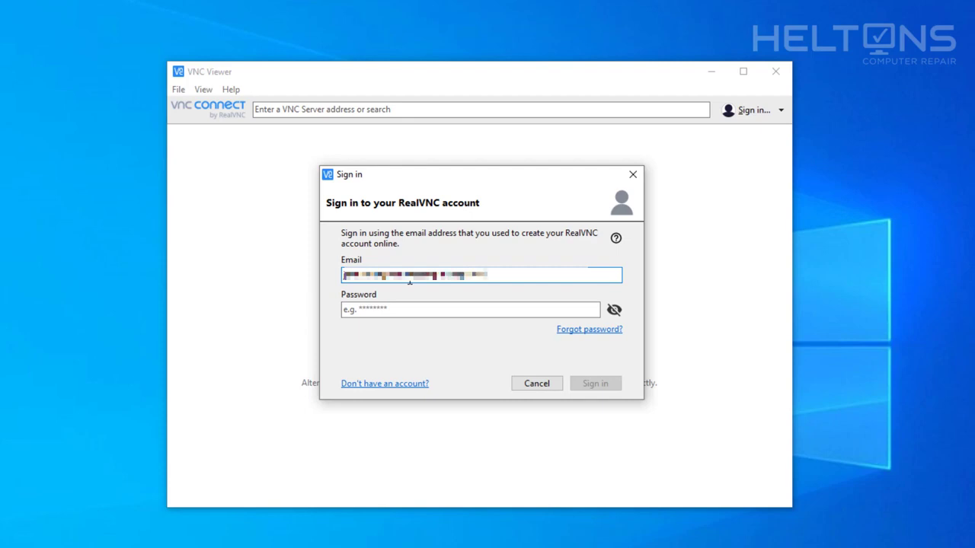
Step: Type the account password and submit the sign-in
key("Tab")
type("p**********")
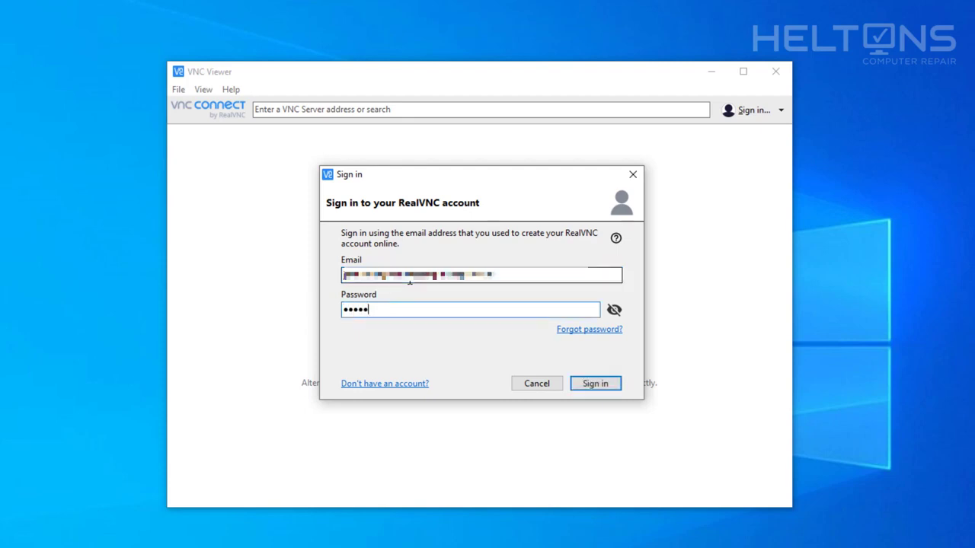
key("Return")
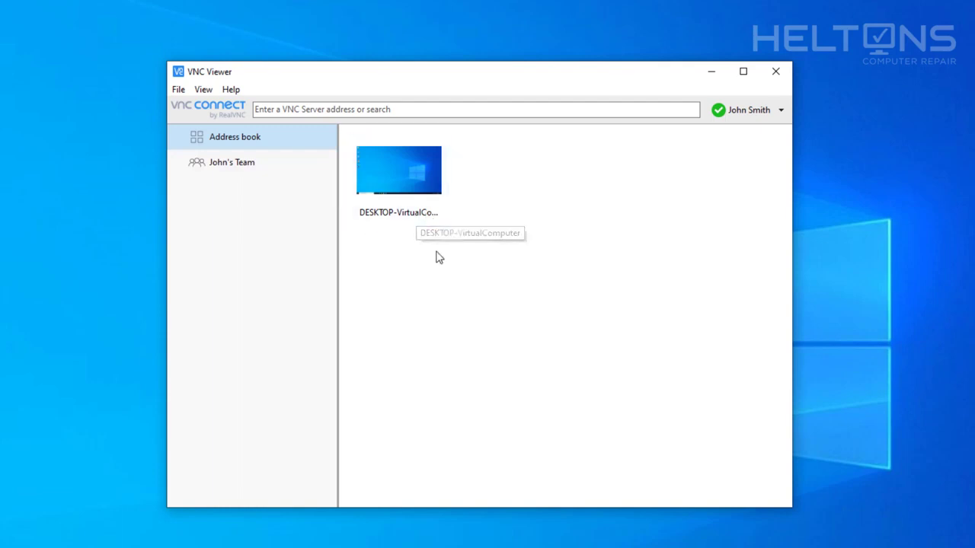
Step: Select DESKTOP-VirtualComputer and the team's computer list, then open the File menu toward Sign out
left_click(415, 213)
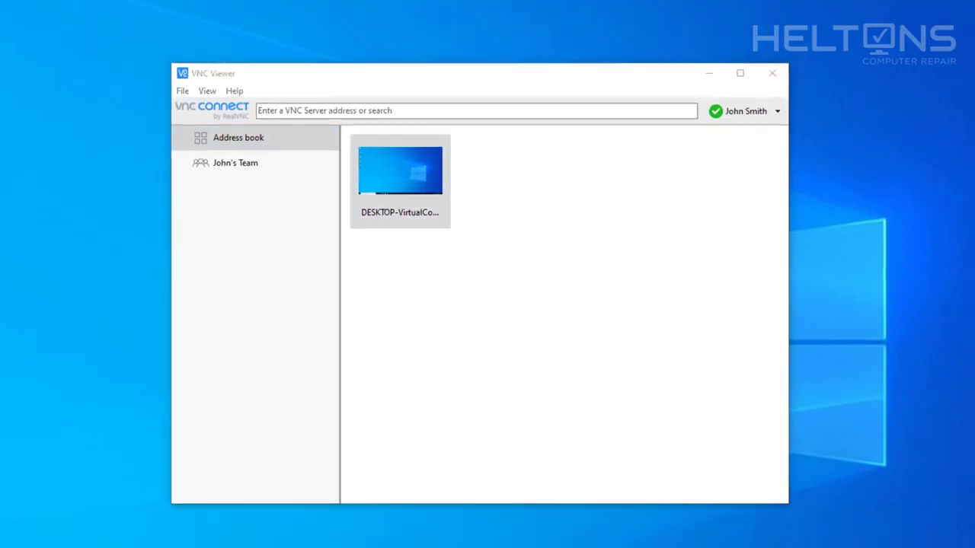
key("super")
left_click(441, 236)
left_click(435, 201)
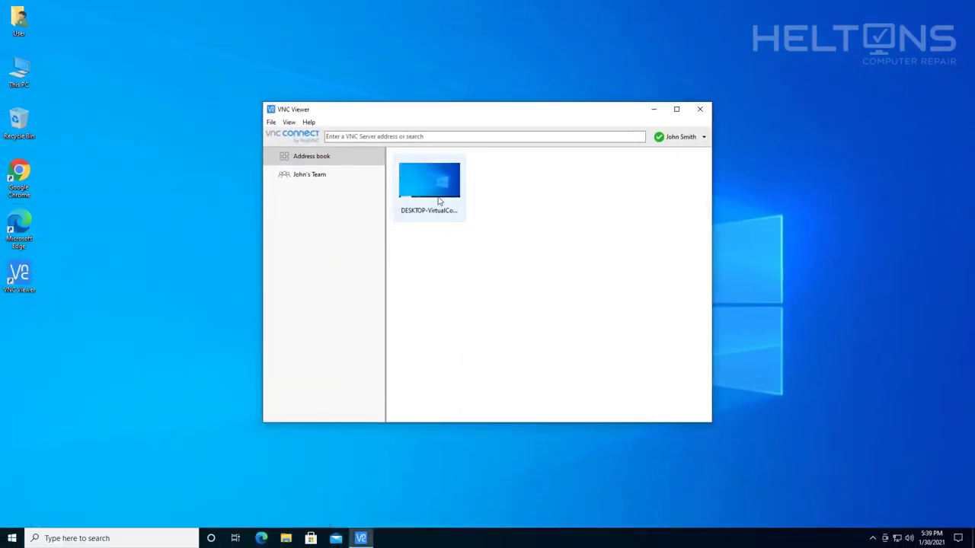
left_click(324, 179)
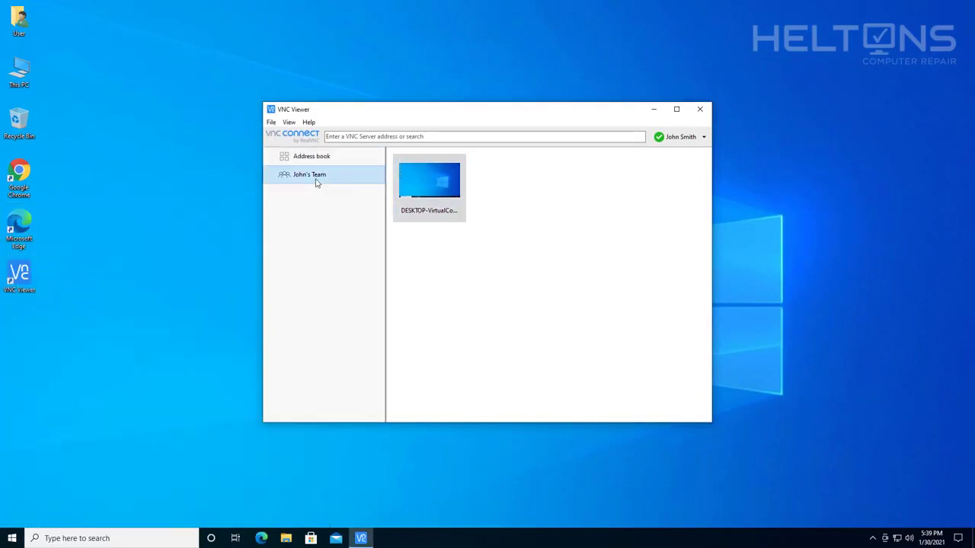
left_click(289, 122)
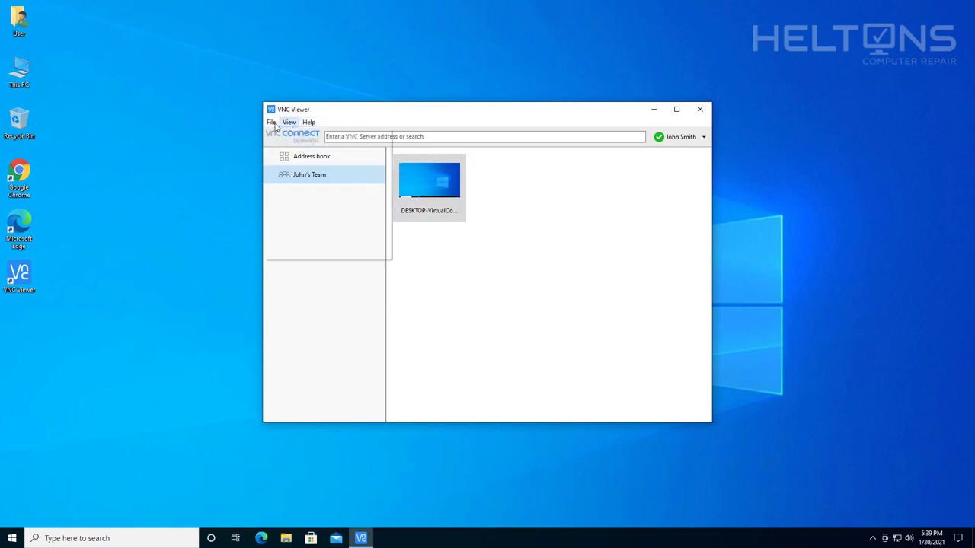
mouse_move(273, 124)
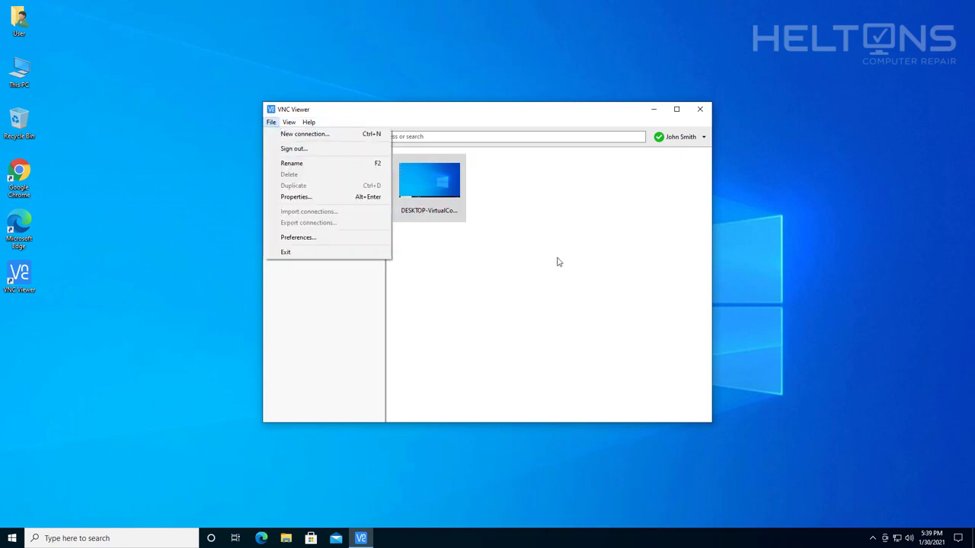
Step: Choose Sign out and confirm it in the 'Signing out' dialog
left_click(333, 150)
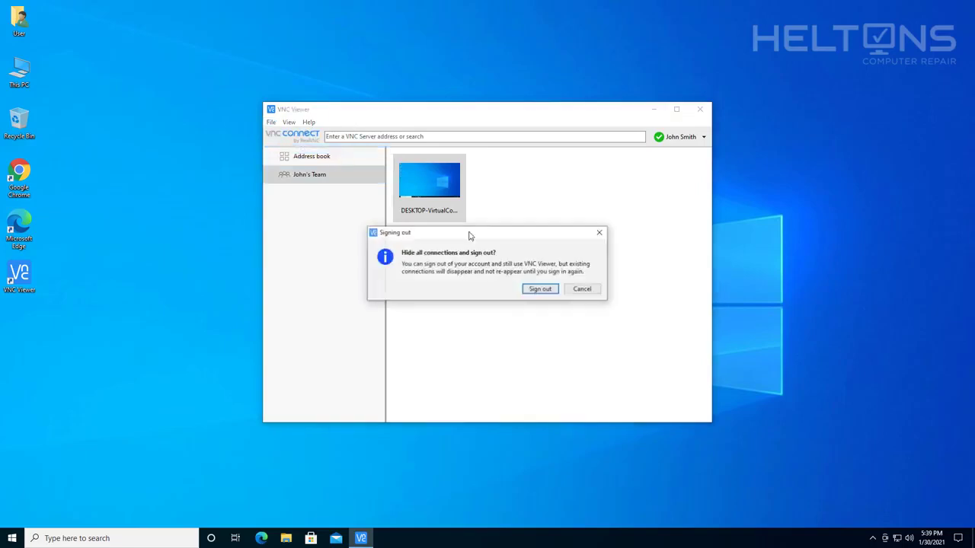
left_click(538, 288)
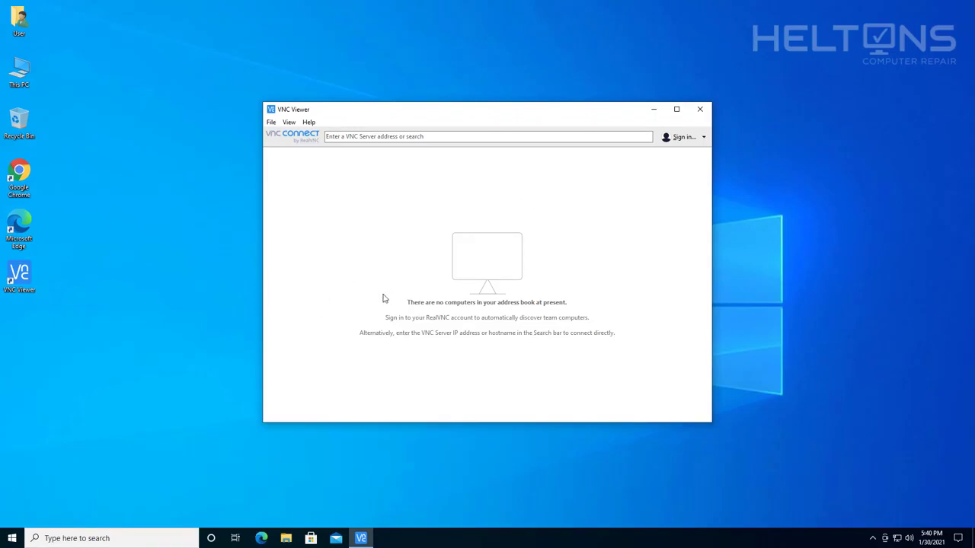
Step: Close the VNC Viewer window using its title-bar X
left_click(700, 109)
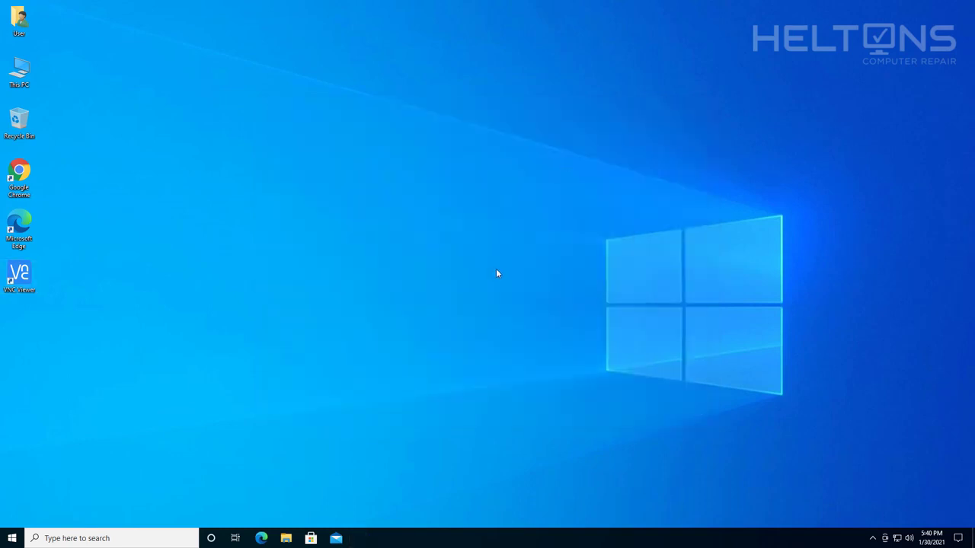